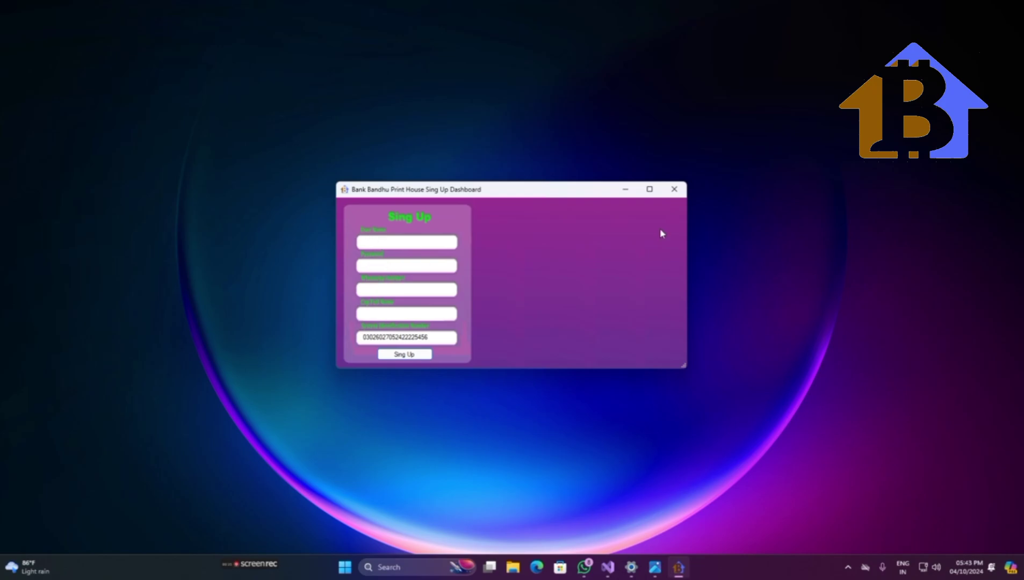
# - Close Sign Up and look up the WhatsApp number for a password reset; no results are found
pyautogui.click(673, 191)
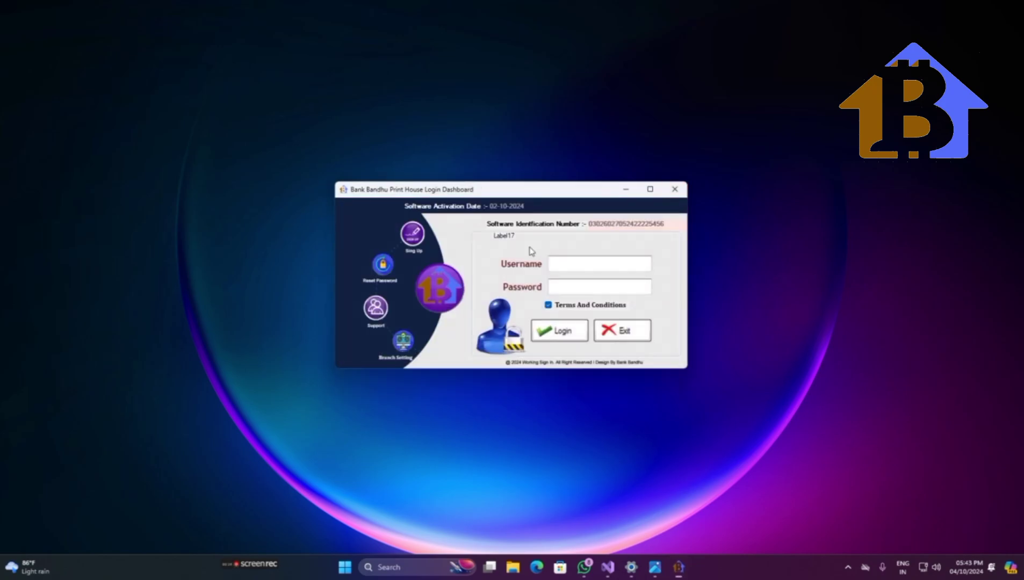
pyautogui.click(383, 266)
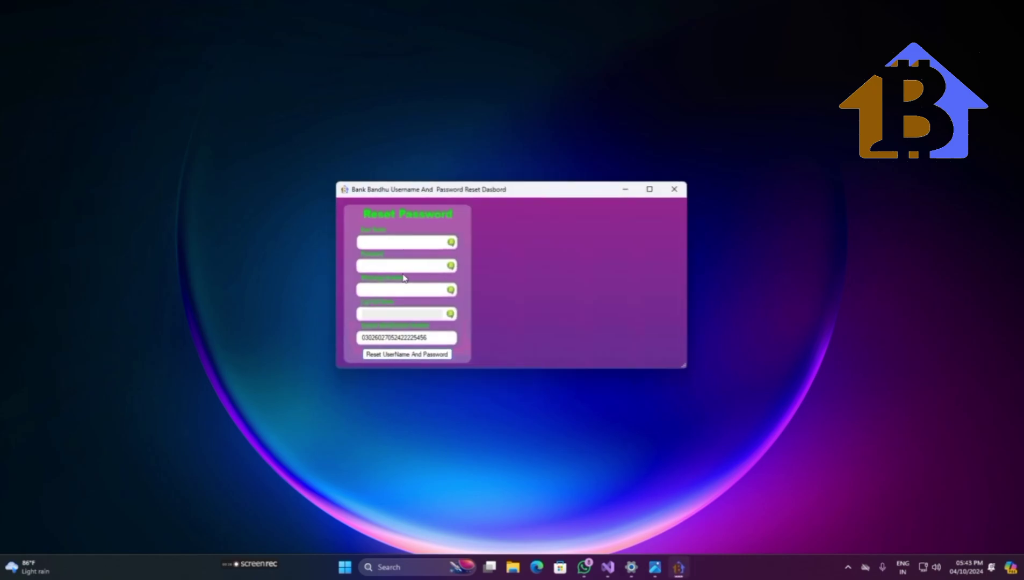
pyautogui.click(374, 288)
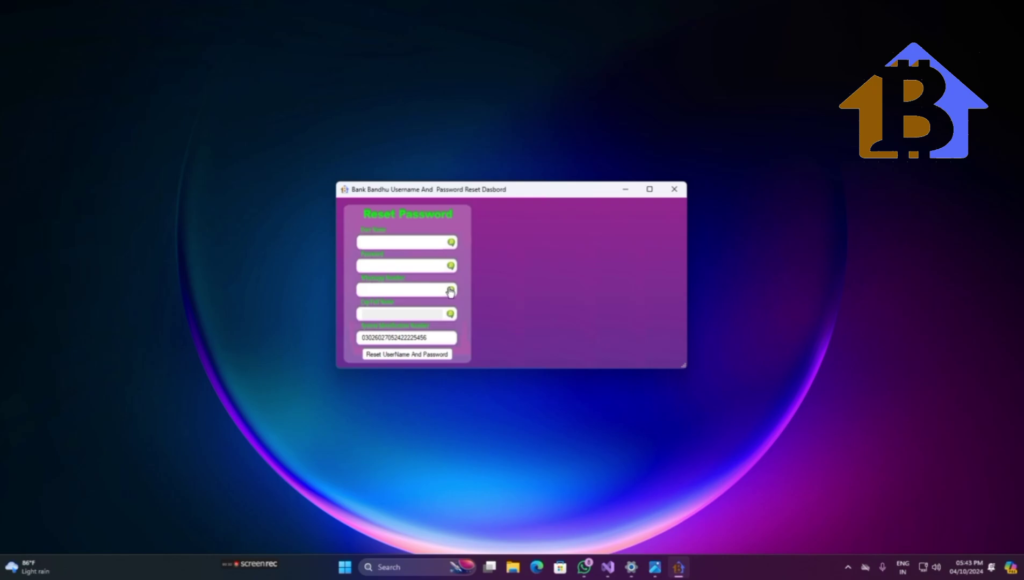
pyautogui.click(455, 293)
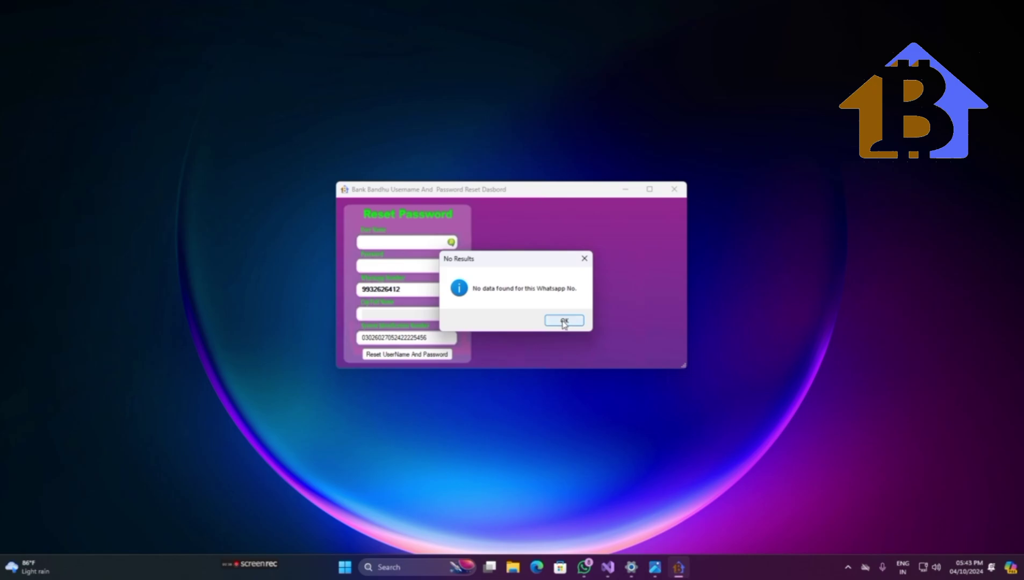
pyautogui.click(564, 322)
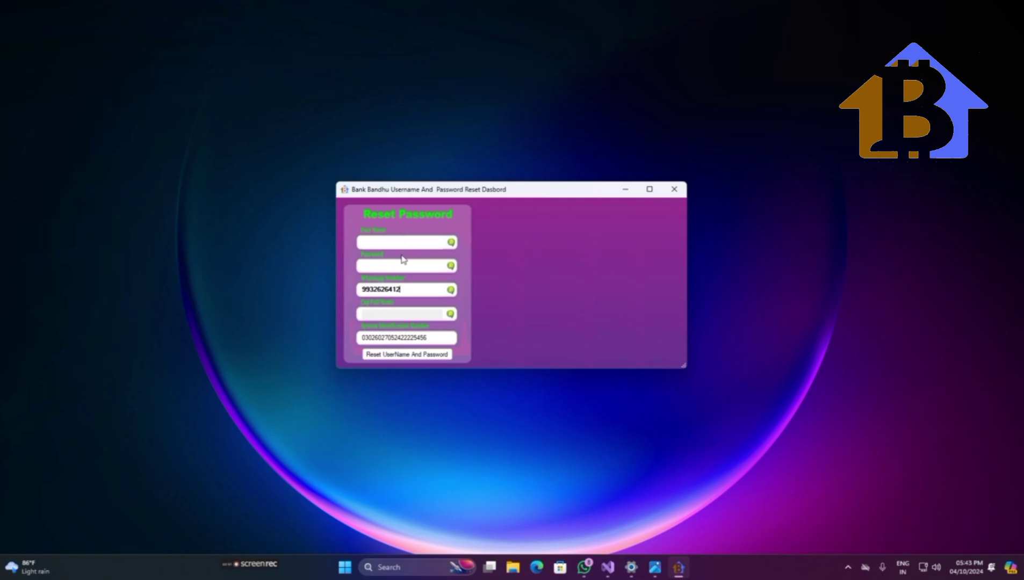
pyautogui.click(674, 189)
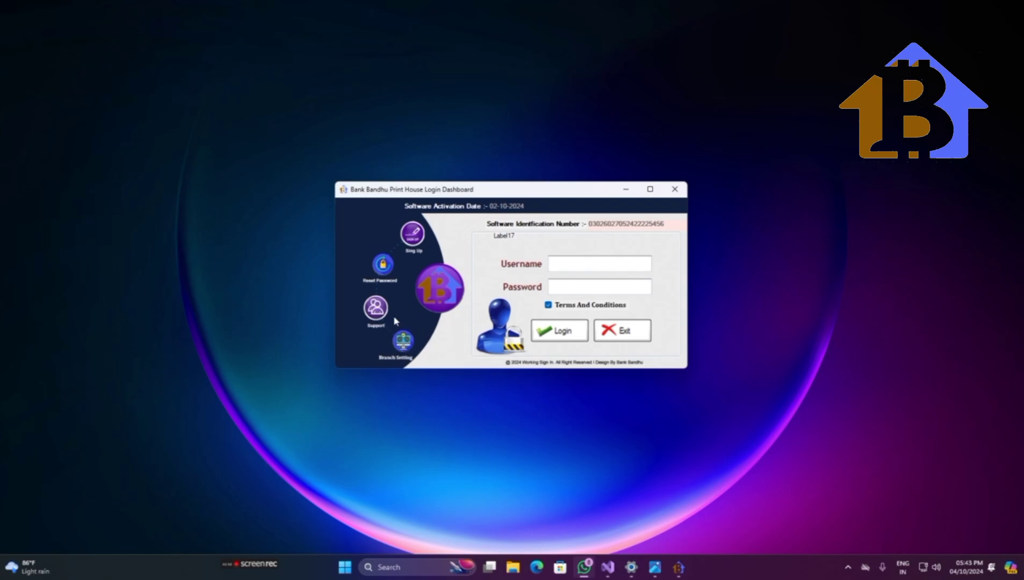
# - Review the Account Type and Village Code in Branch Settings, then close without saving
pyautogui.click(404, 348)
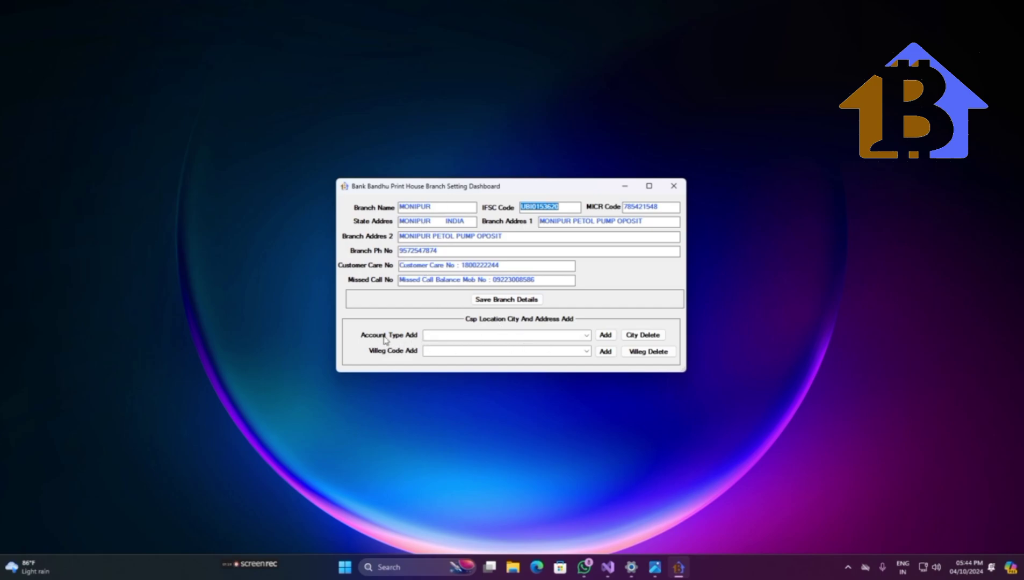
pyautogui.click(443, 336)
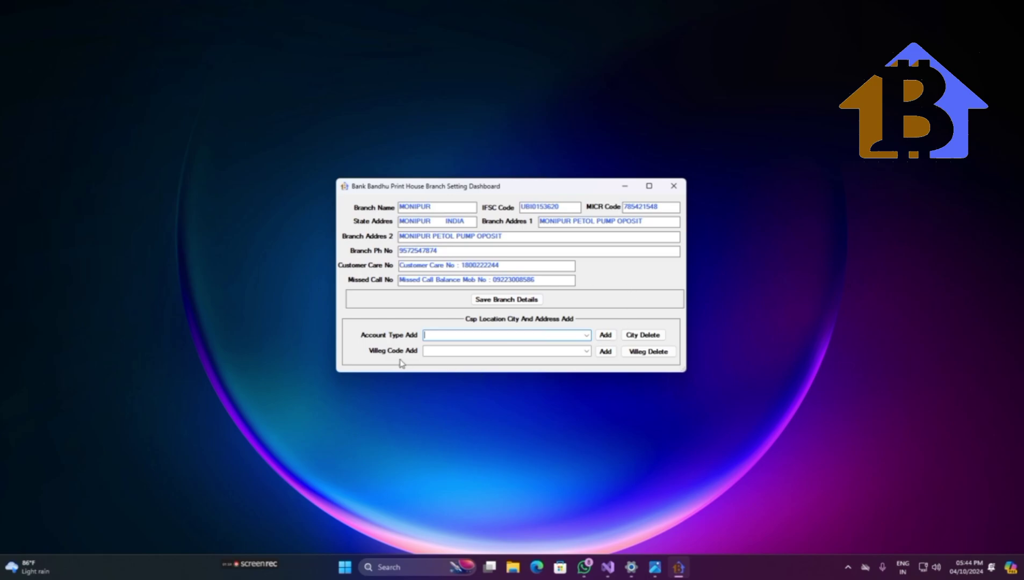
pyautogui.click(461, 354)
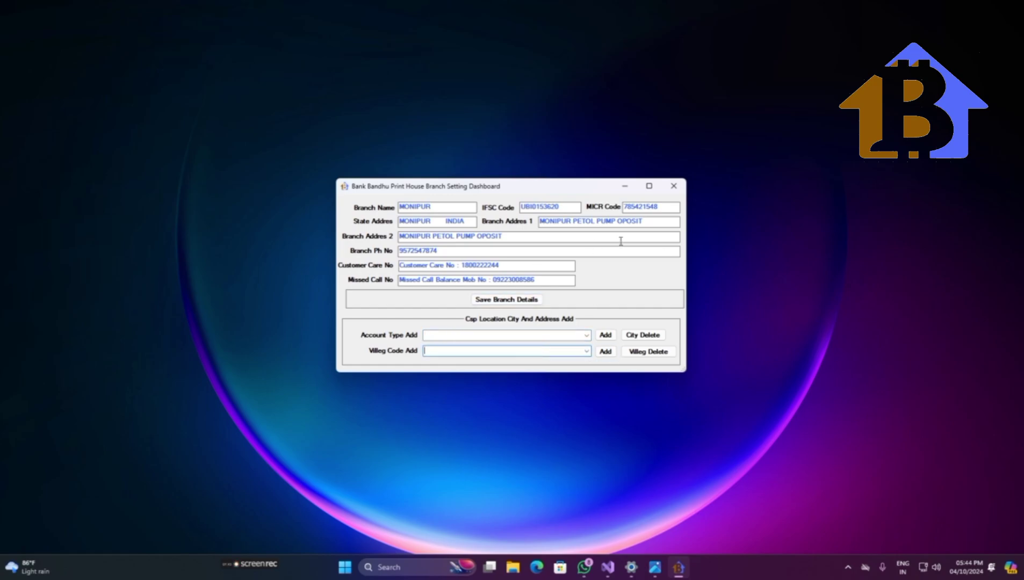
pyautogui.click(673, 187)
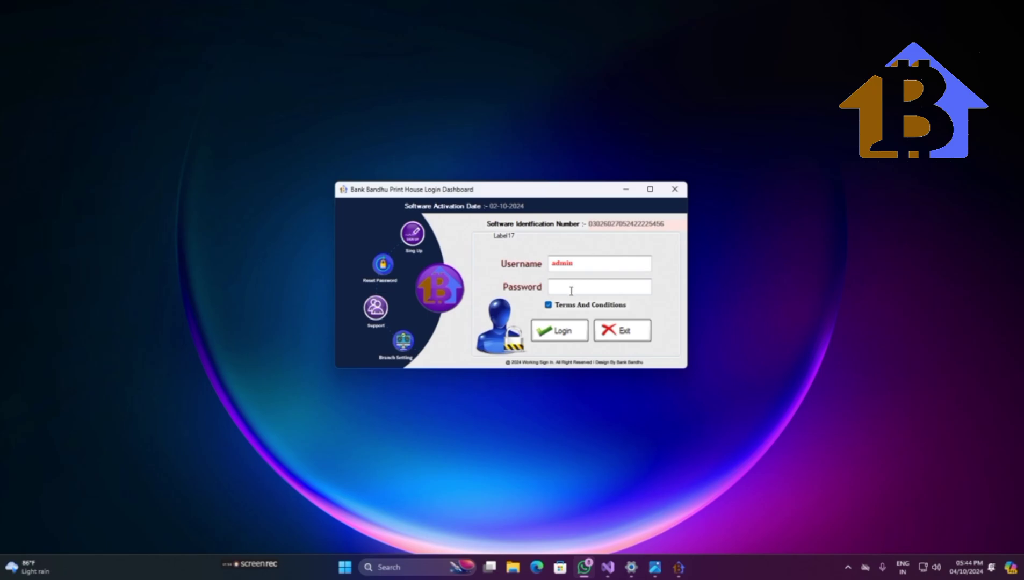
# - Enter the password and log in to the main dashboard
pyautogui.click(571, 291)
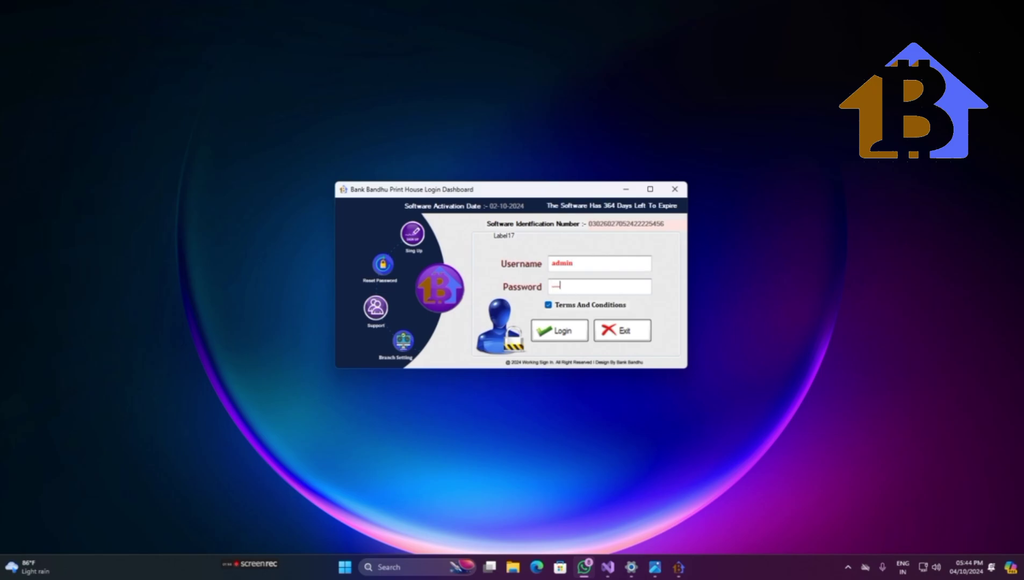
pyautogui.click(567, 338)
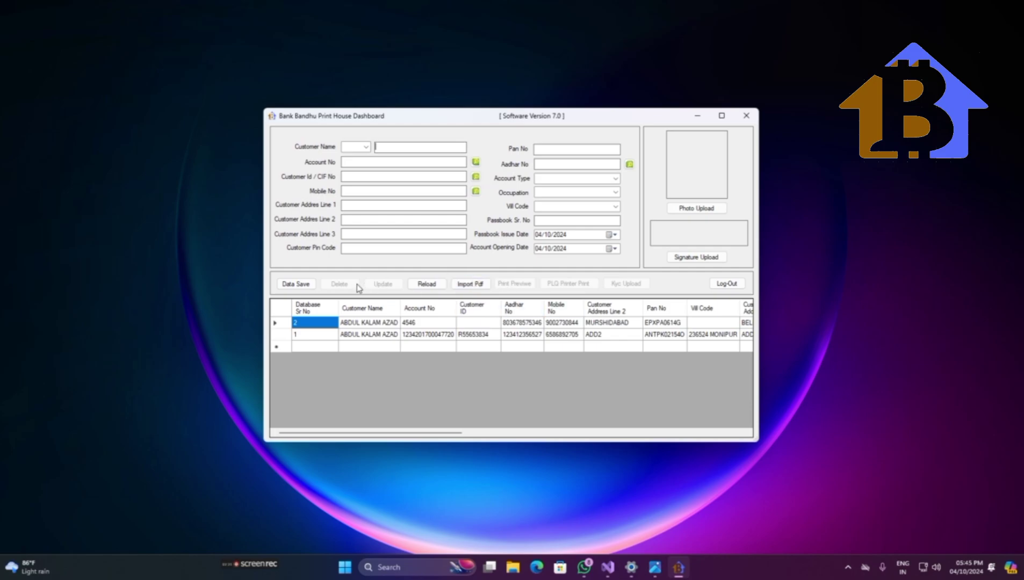
# - Load the serial 2 customer record, save it, and refresh the customer list
pyautogui.click(295, 284)
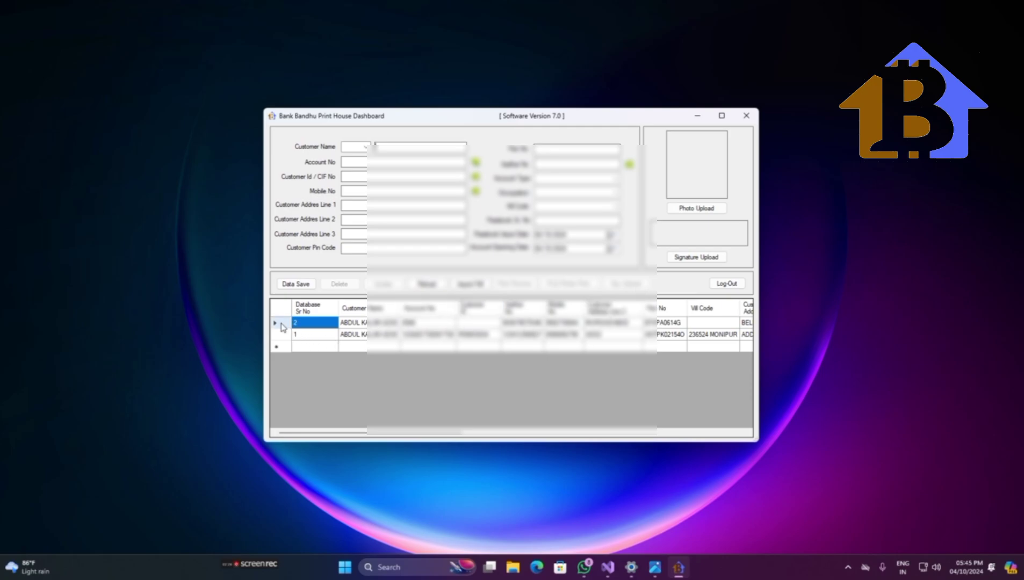
pyautogui.click(375, 329)
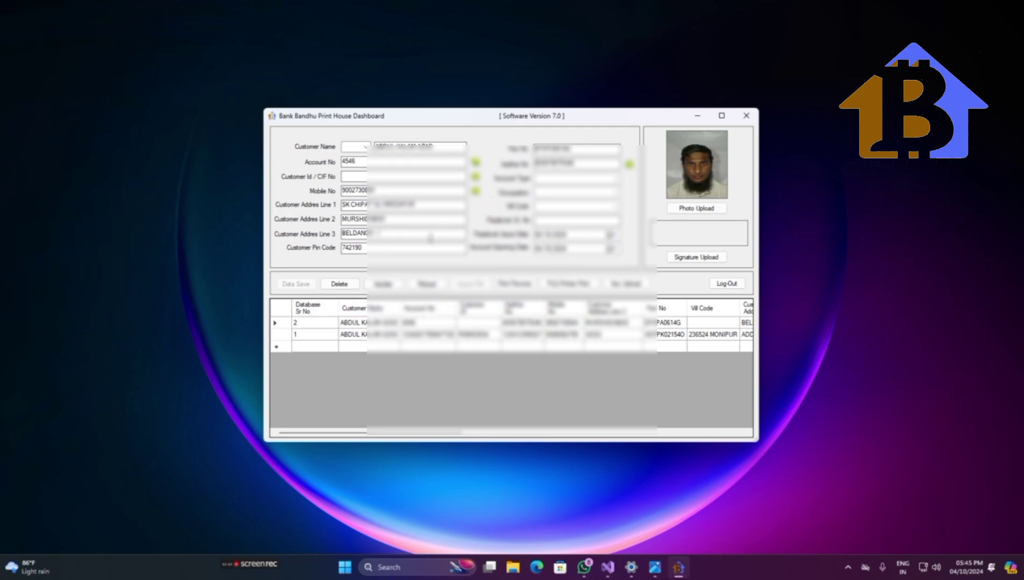
pyautogui.click(383, 284)
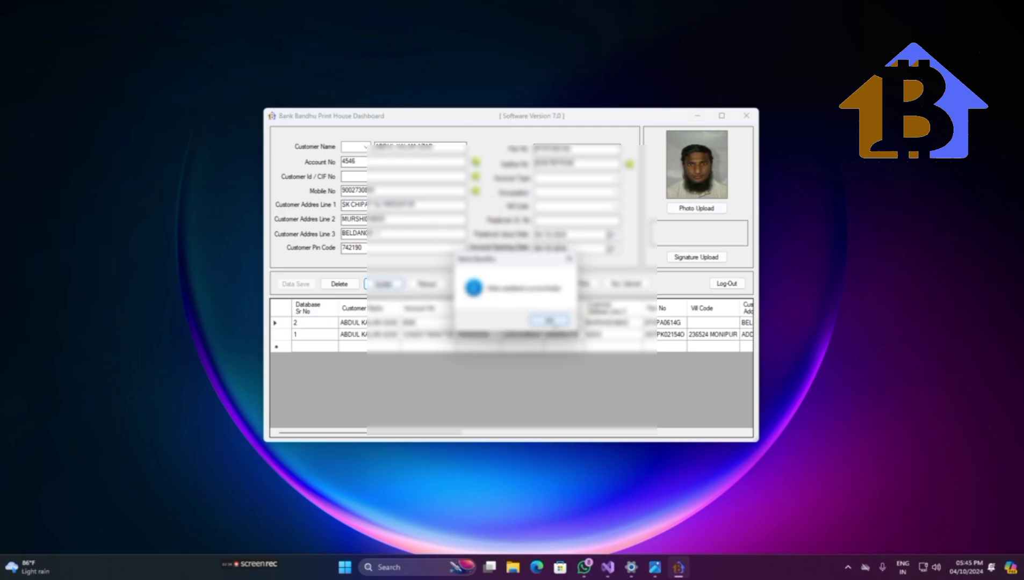
pyautogui.click(556, 320)
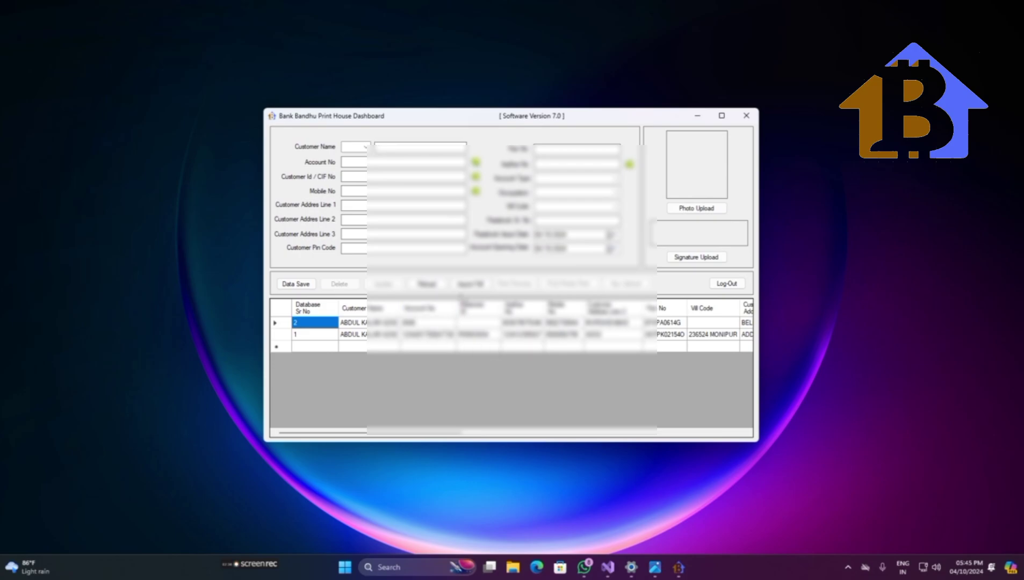
pyautogui.click(428, 285)
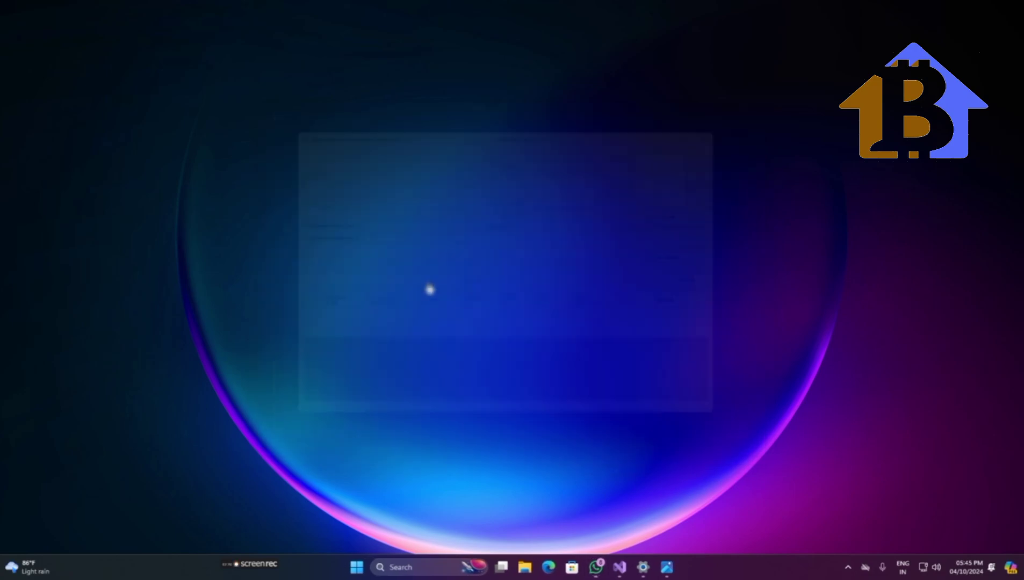
# - Delete the serial 1 customer record
pyautogui.click(317, 335)
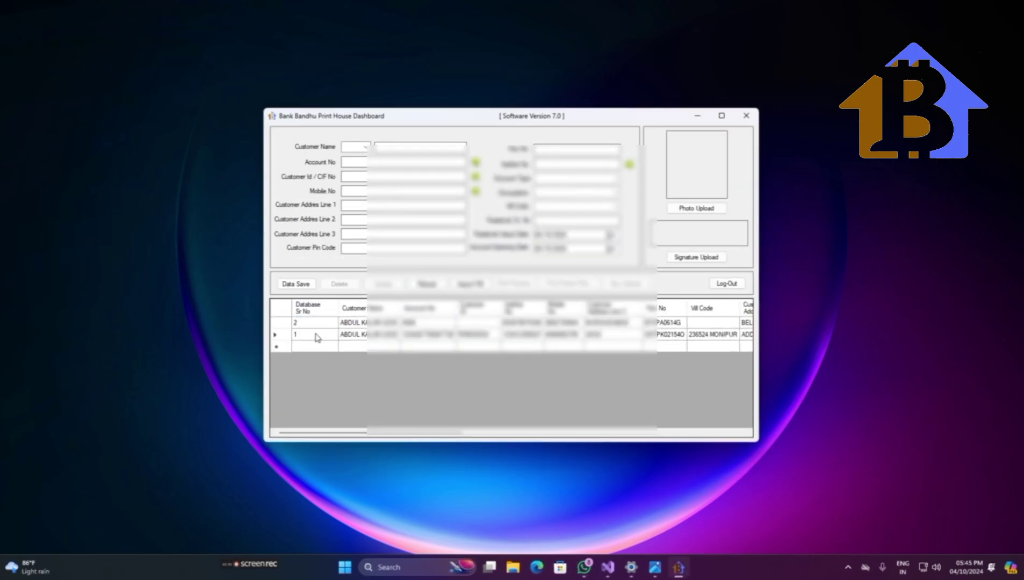
pyautogui.click(354, 337)
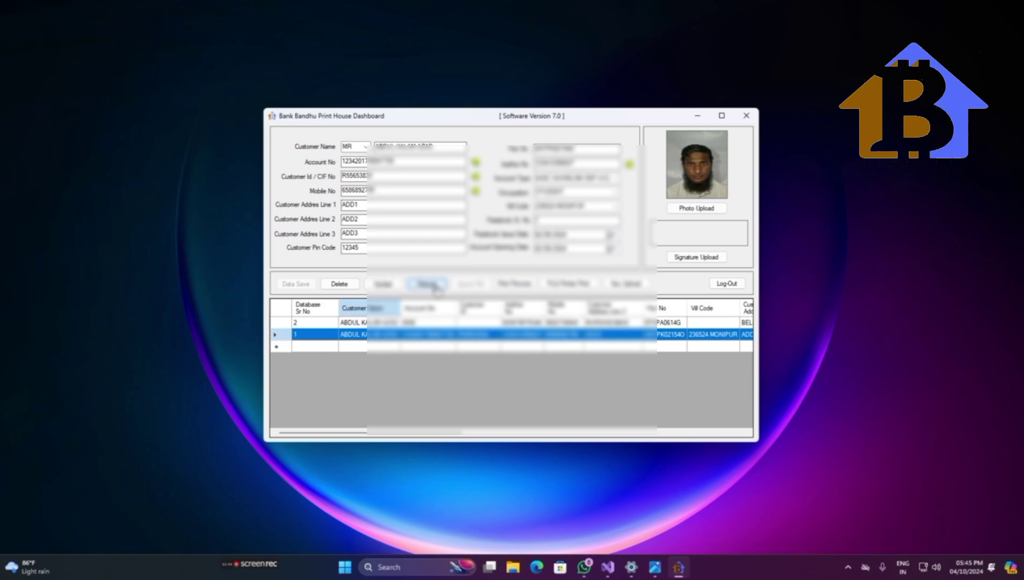
pyautogui.click(340, 285)
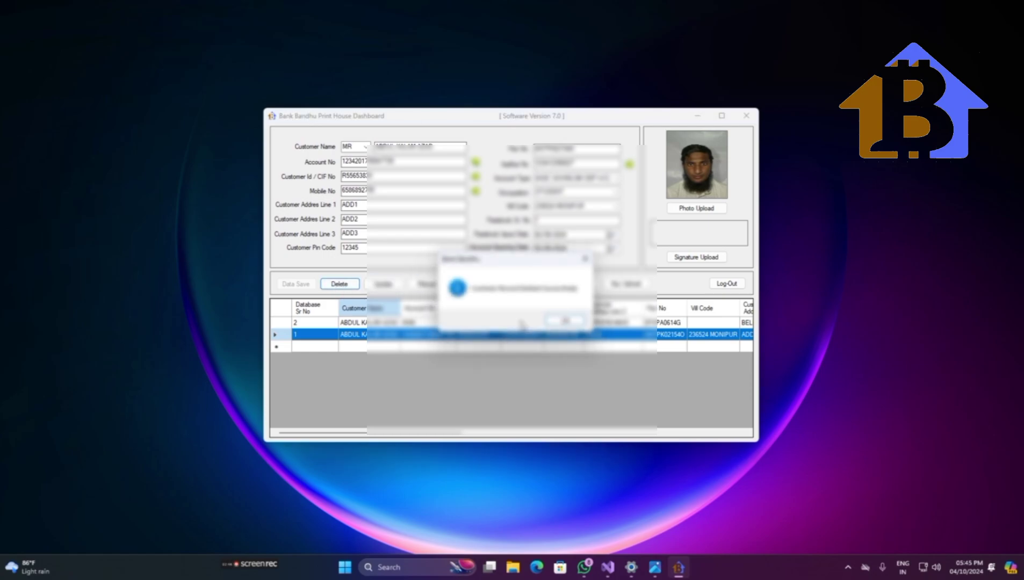
pyautogui.click(559, 321)
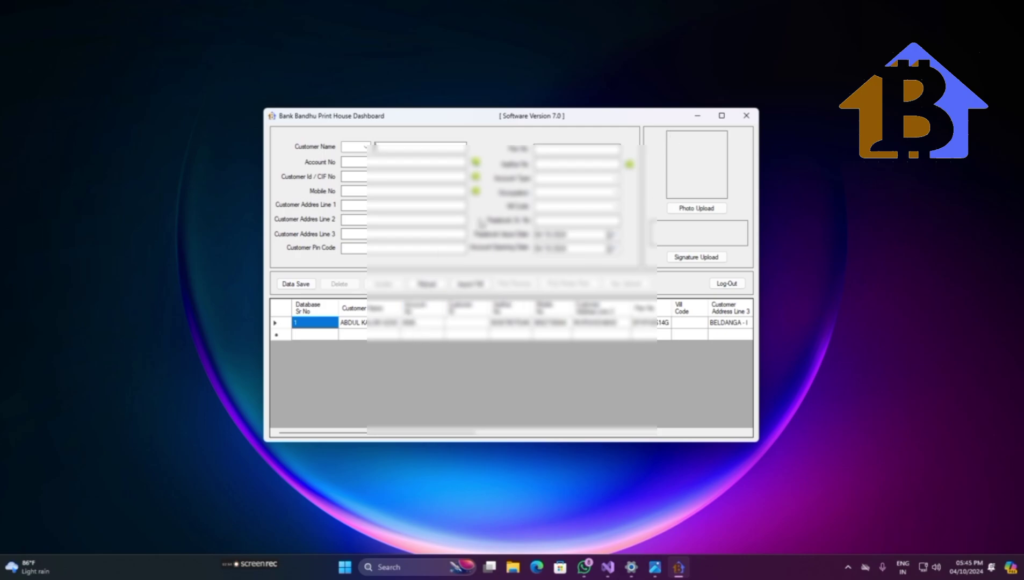
# - Fill in the customer's CIF No, set the name title to MR, update, and reload the record
pyautogui.click(354, 325)
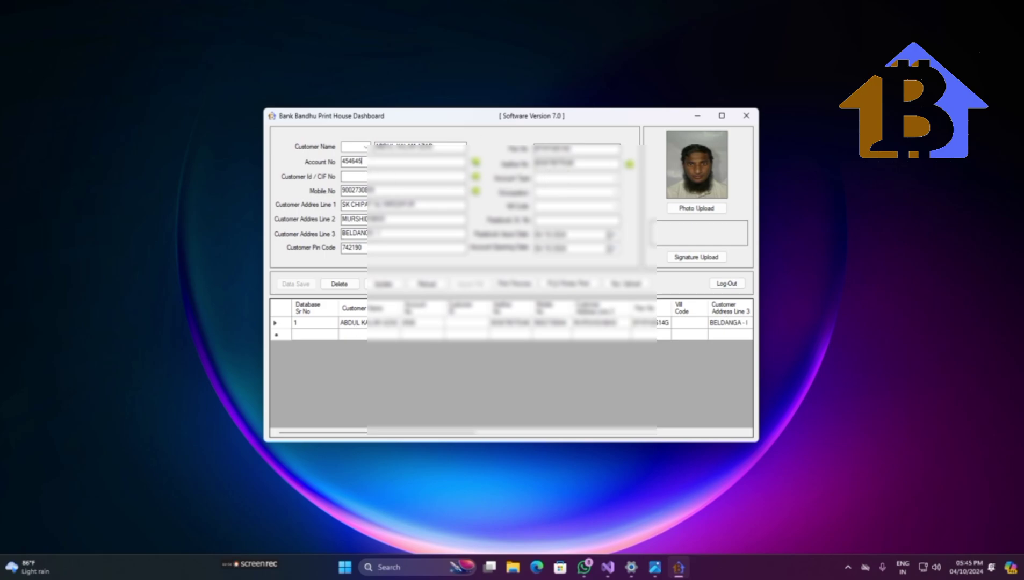
pyautogui.click(391, 177)
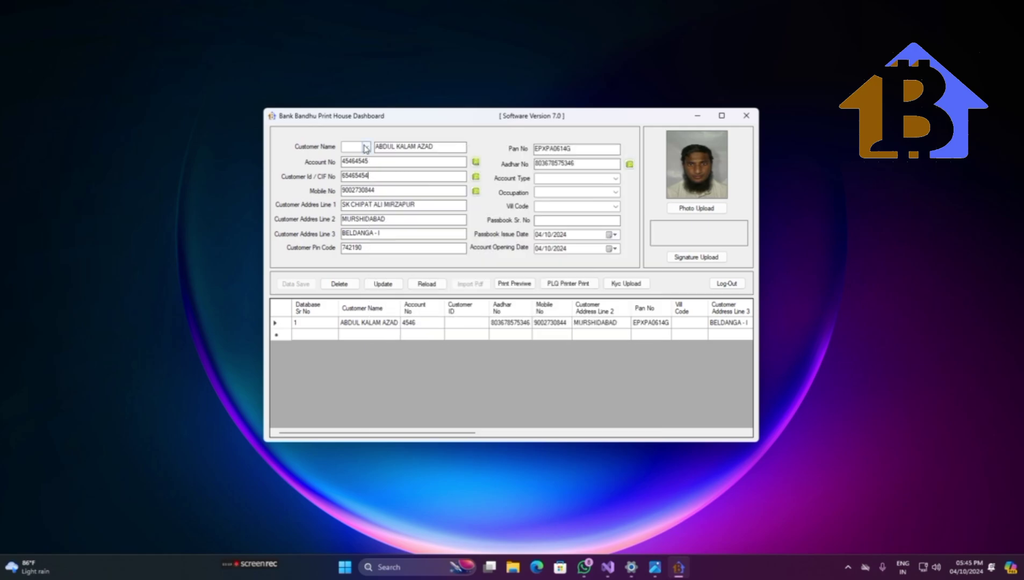
pyautogui.click(365, 146)
pyautogui.click(363, 153)
pyautogui.click(362, 150)
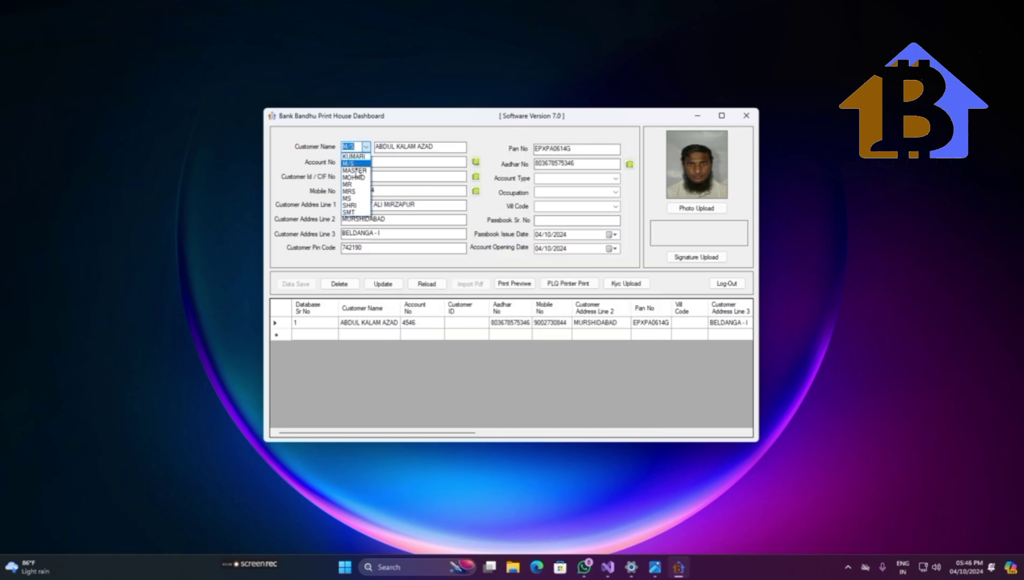
pyautogui.click(355, 161)
pyautogui.click(383, 285)
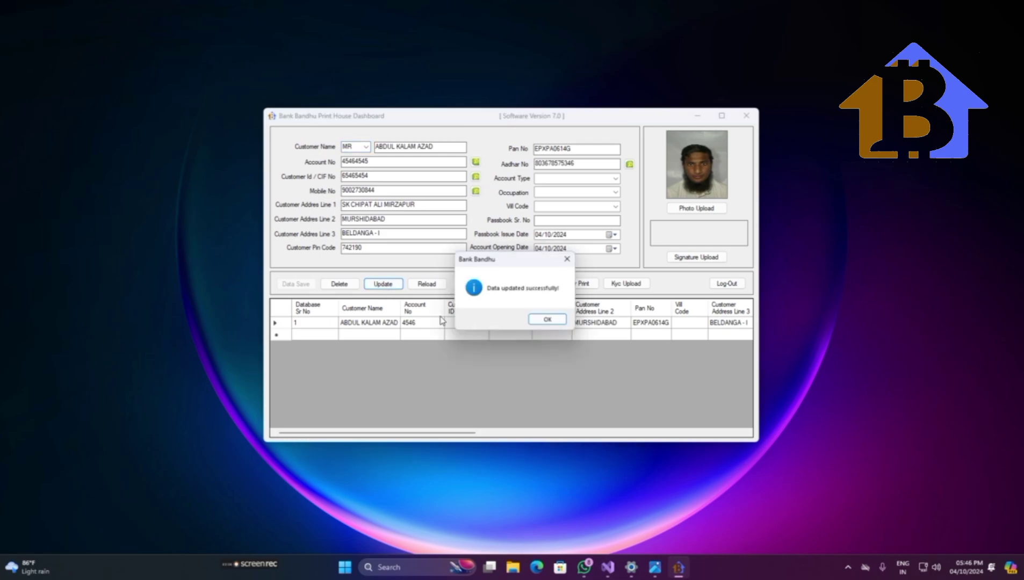
pyautogui.click(538, 323)
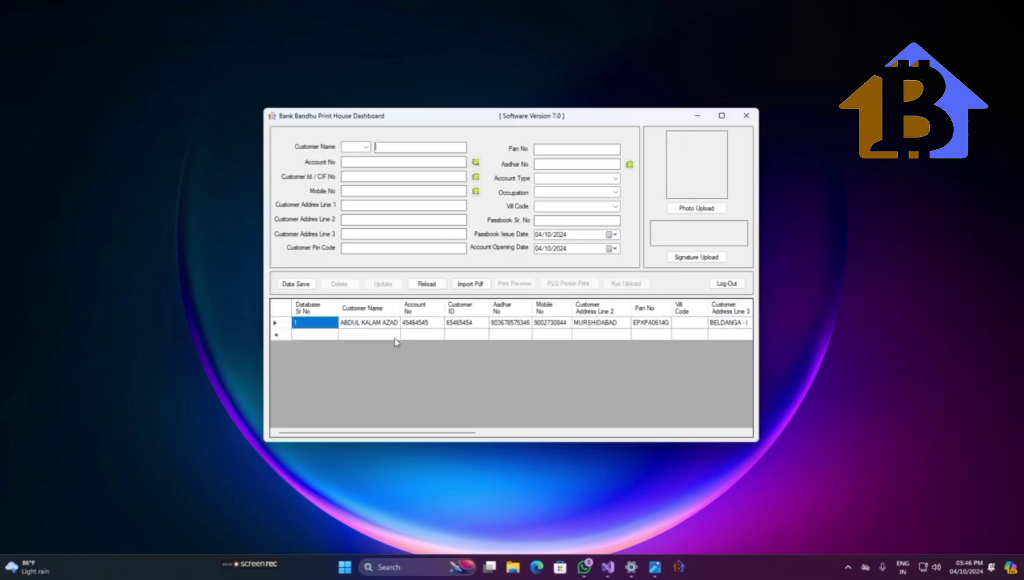
pyautogui.click(381, 323)
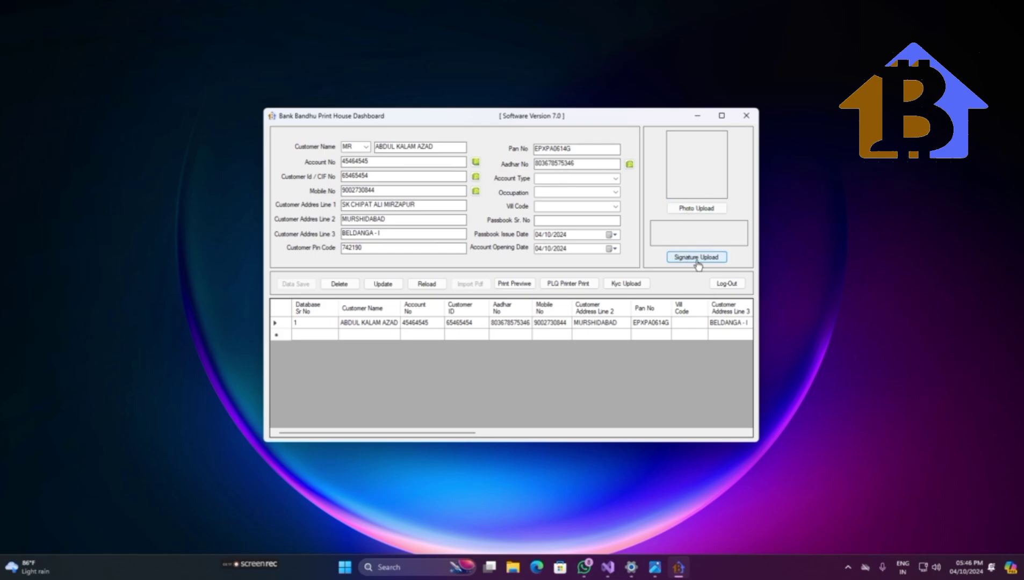
# - Open the customer's print preview and view the passbook photo IMG-20241003-WA0016[1].jpg
pyautogui.click(519, 287)
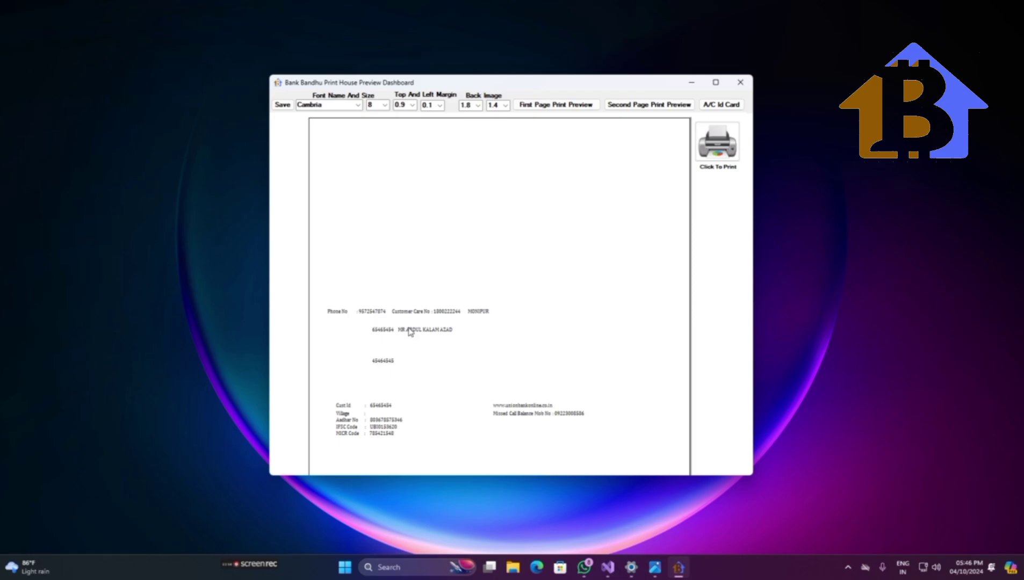
pyautogui.moveTo(655, 566)
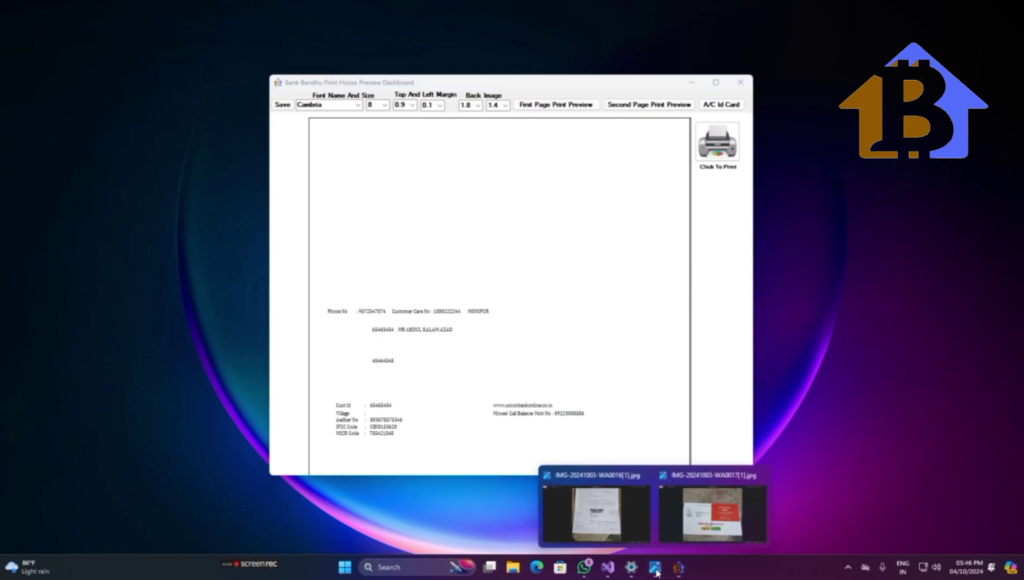
pyautogui.click(603, 529)
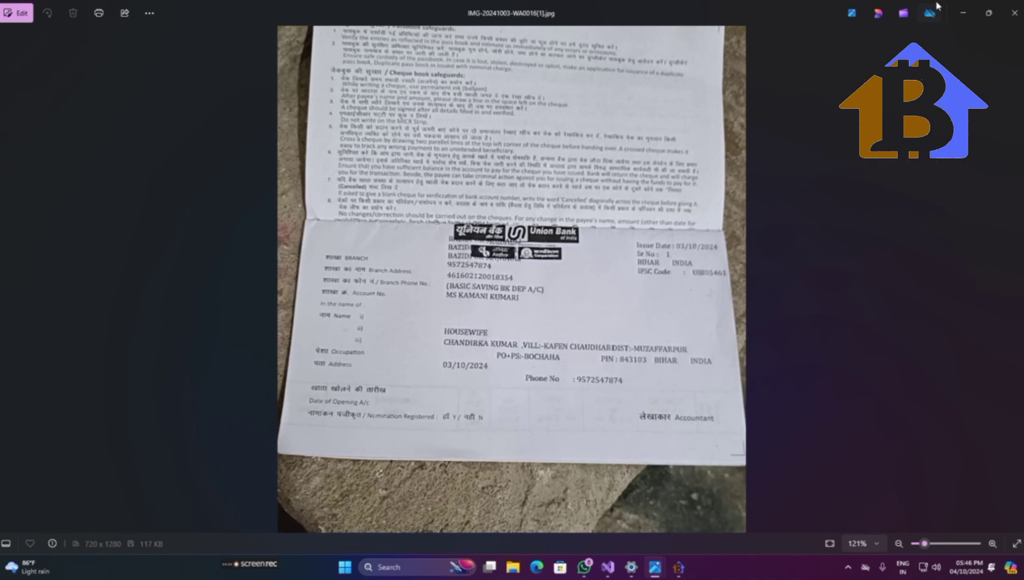
# - Preview the first page with the passbook background at the current top margin
pyautogui.click(963, 14)
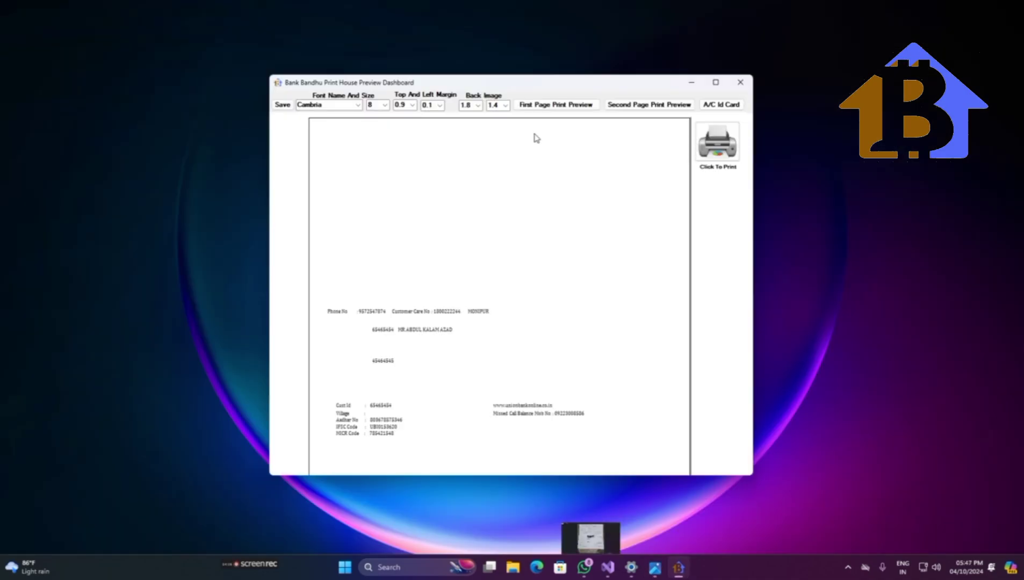
pyautogui.click(410, 107)
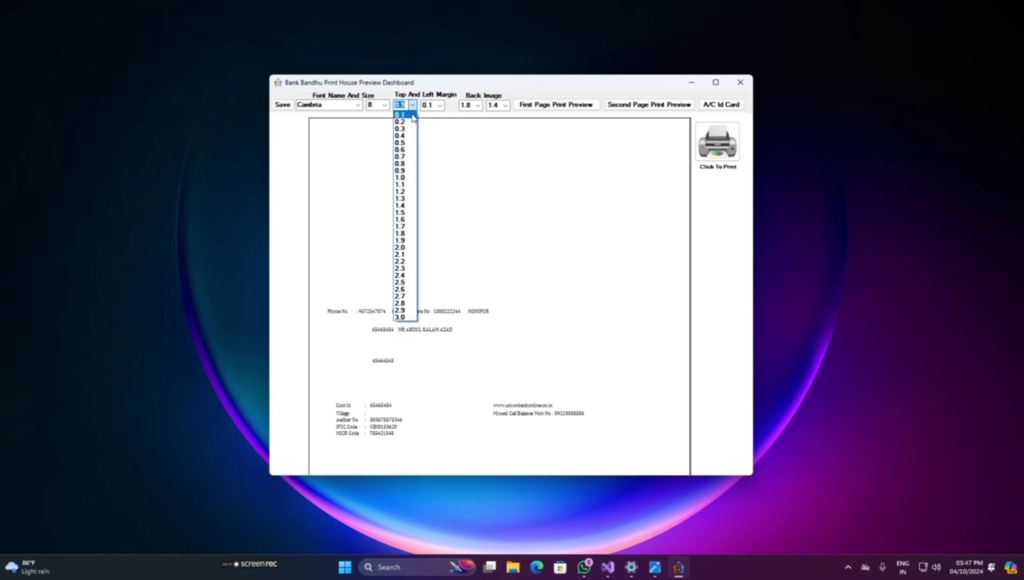
pyautogui.click(557, 104)
pyautogui.click(556, 104)
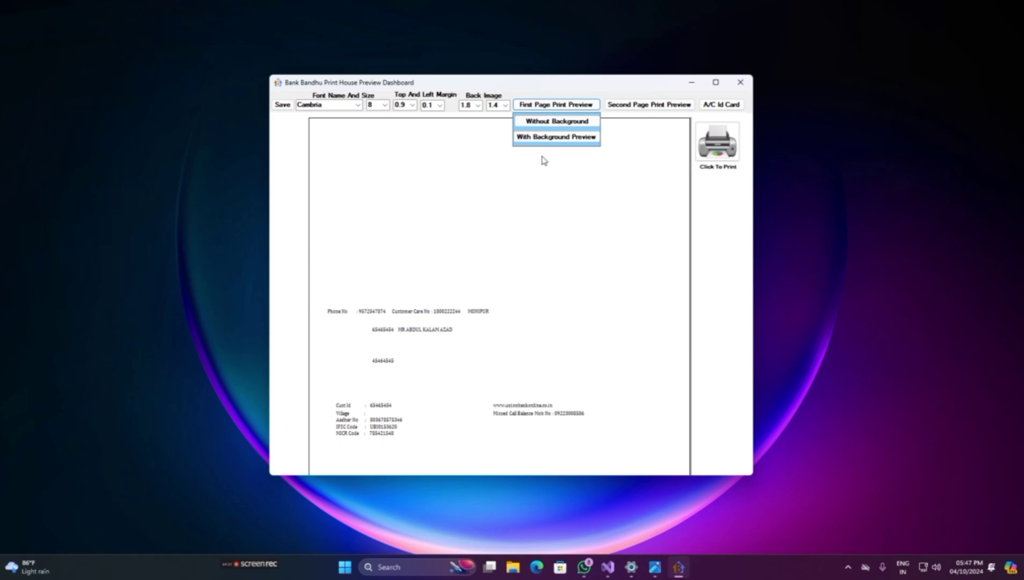
pyautogui.click(539, 137)
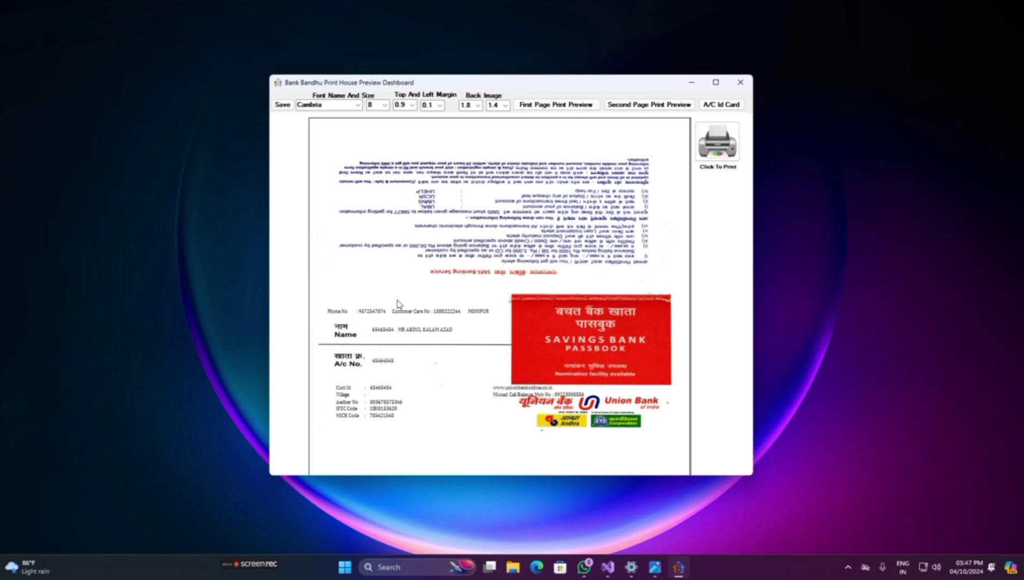
# - Set the top margin to 0.3 and preview the first page with background
pyautogui.click(412, 107)
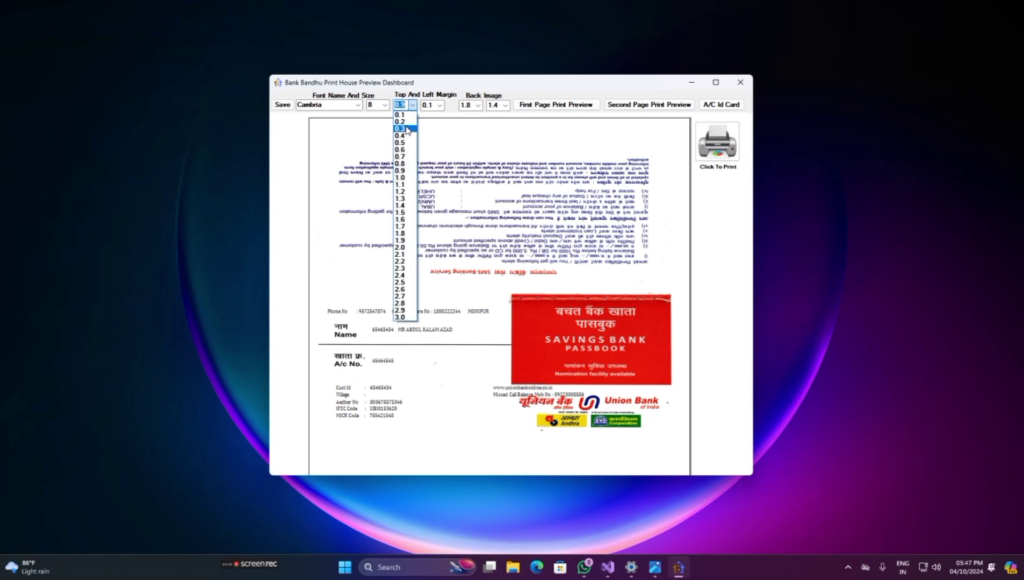
pyautogui.click(404, 129)
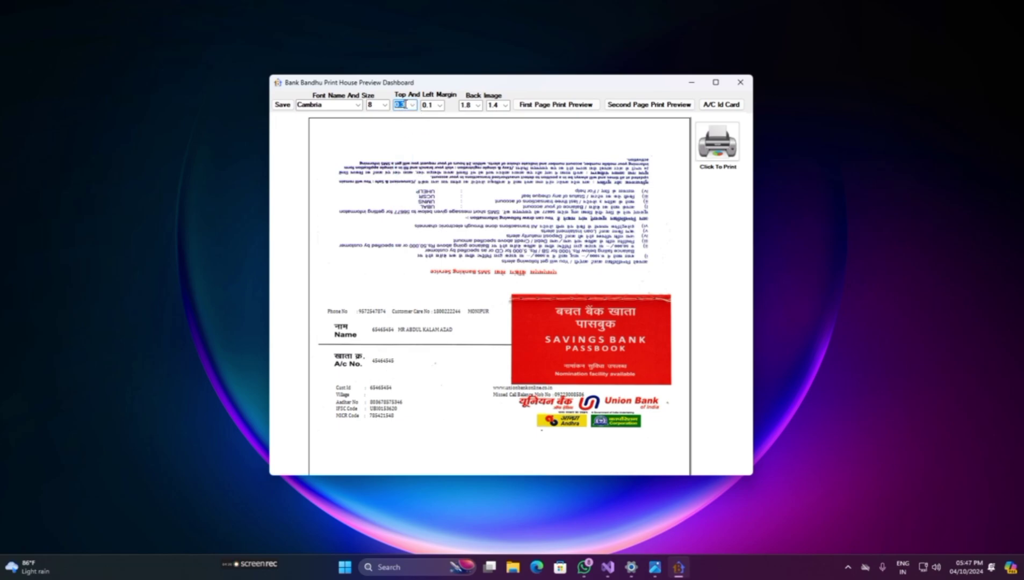
pyautogui.click(548, 105)
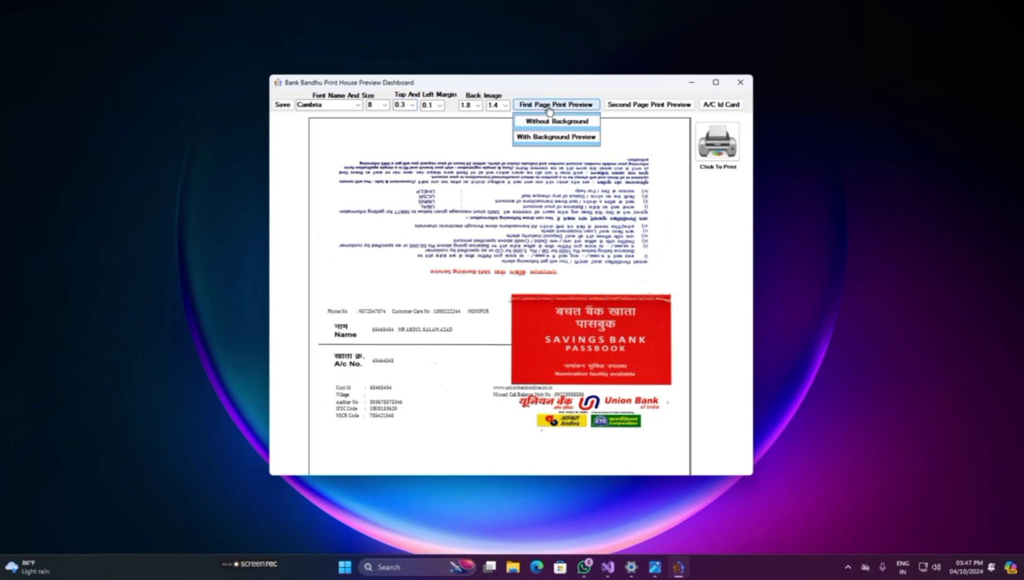
pyautogui.click(534, 138)
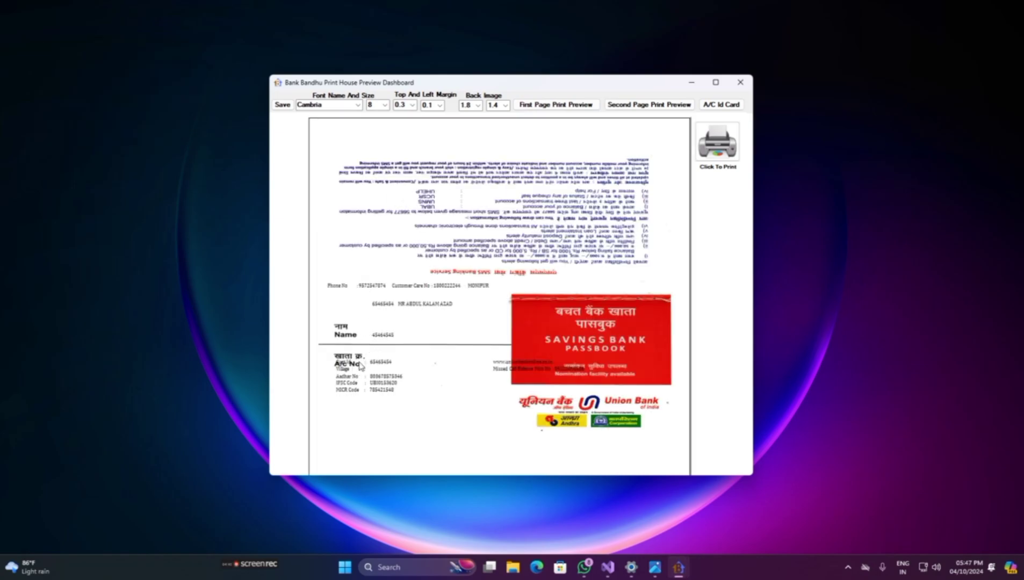
# - Change the top margin to 0.1 and regenerate the first page background preview
pyautogui.click(408, 105)
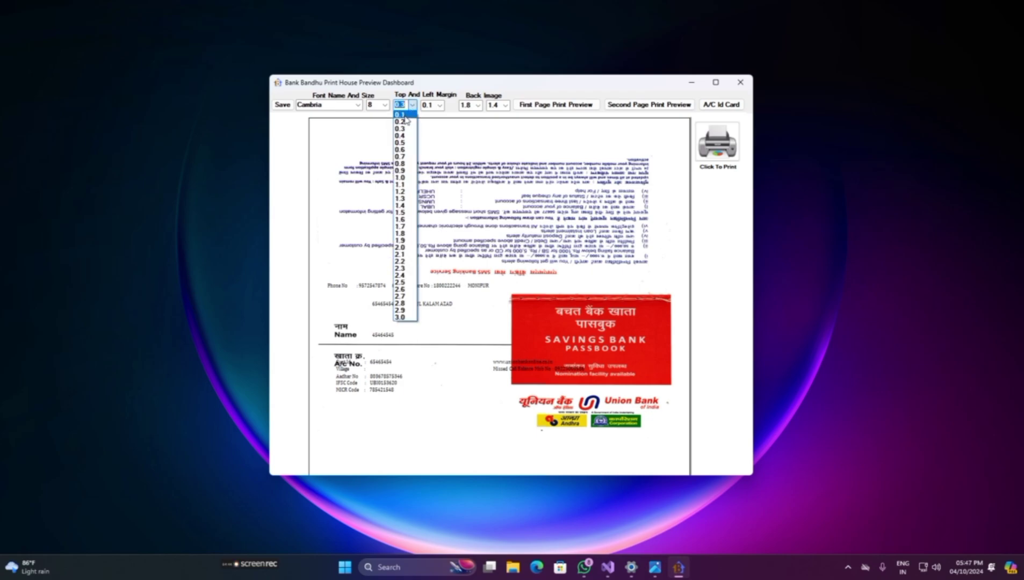
pyautogui.click(404, 114)
pyautogui.click(583, 104)
pyautogui.click(535, 139)
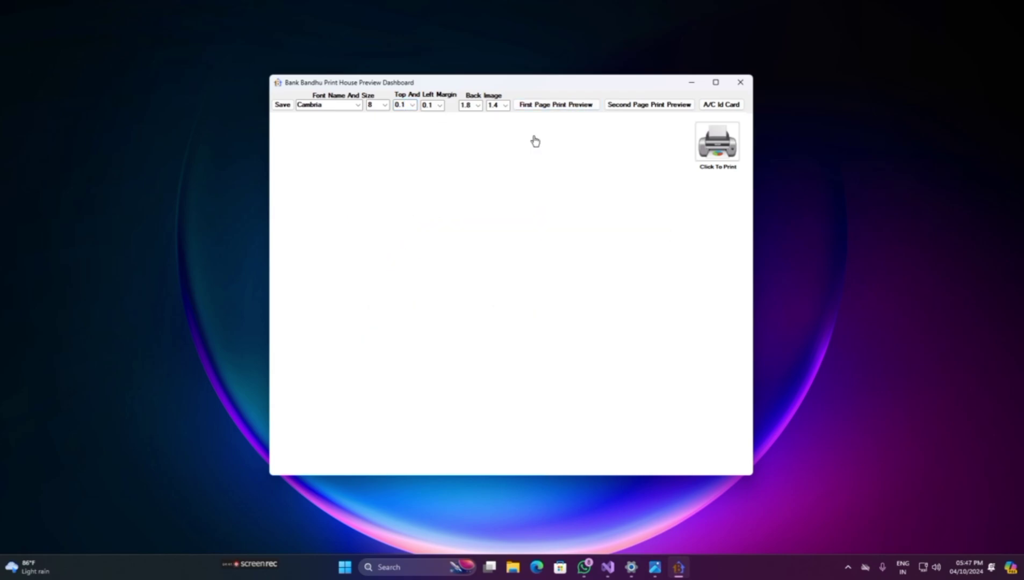